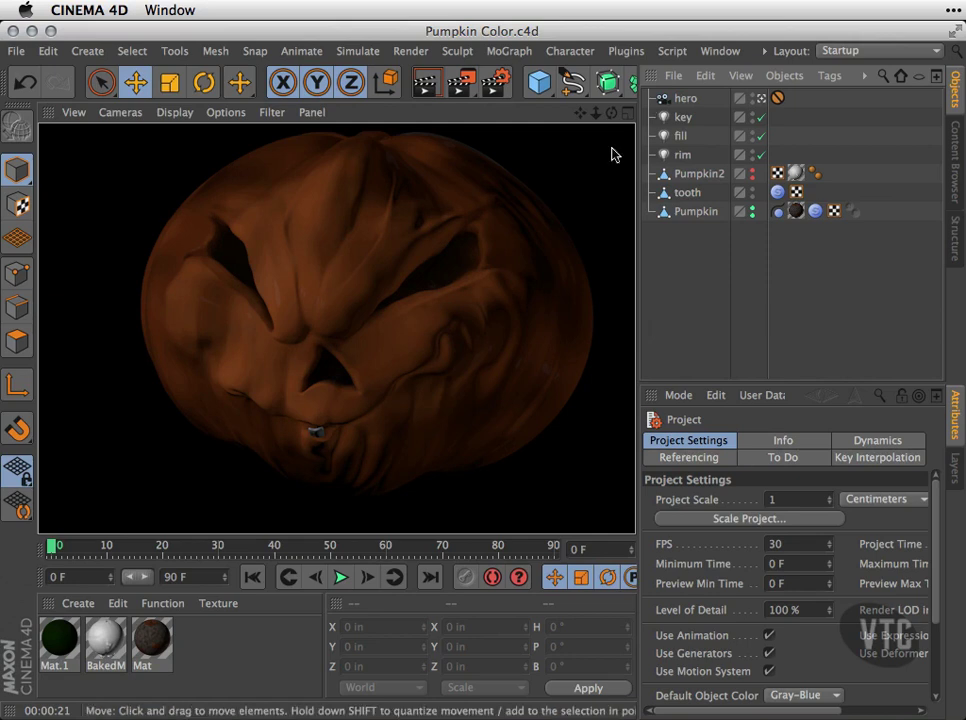
Clear the preview render in the viewport and deselect the pumpkin.
{"action": "left_click", "coordinate": [578, 172]}
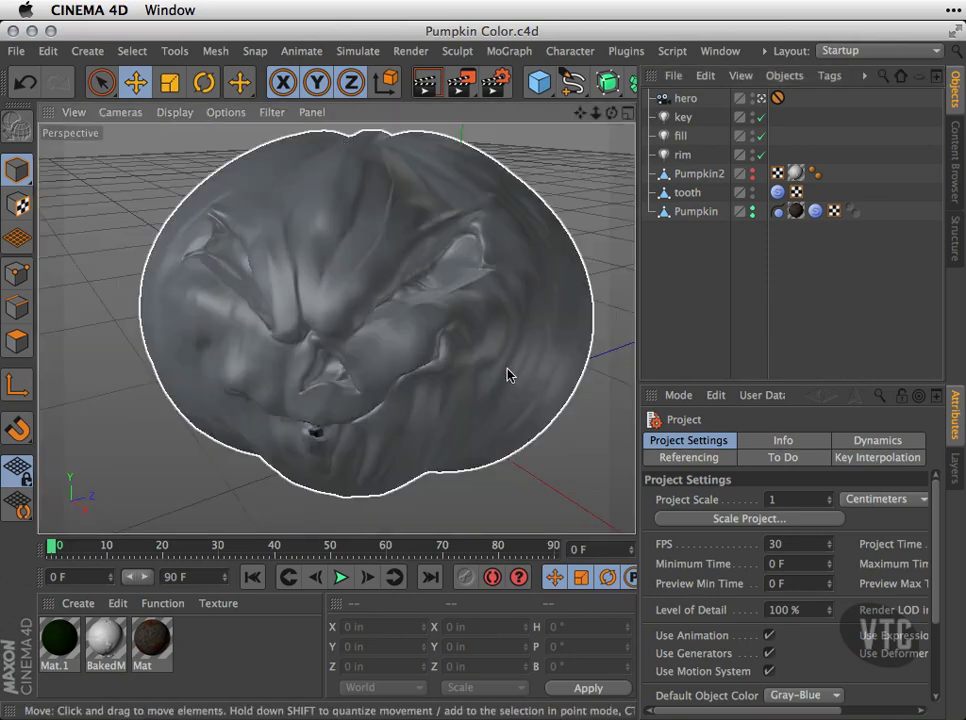
{"action": "left_click", "coordinate": [622, 392]}
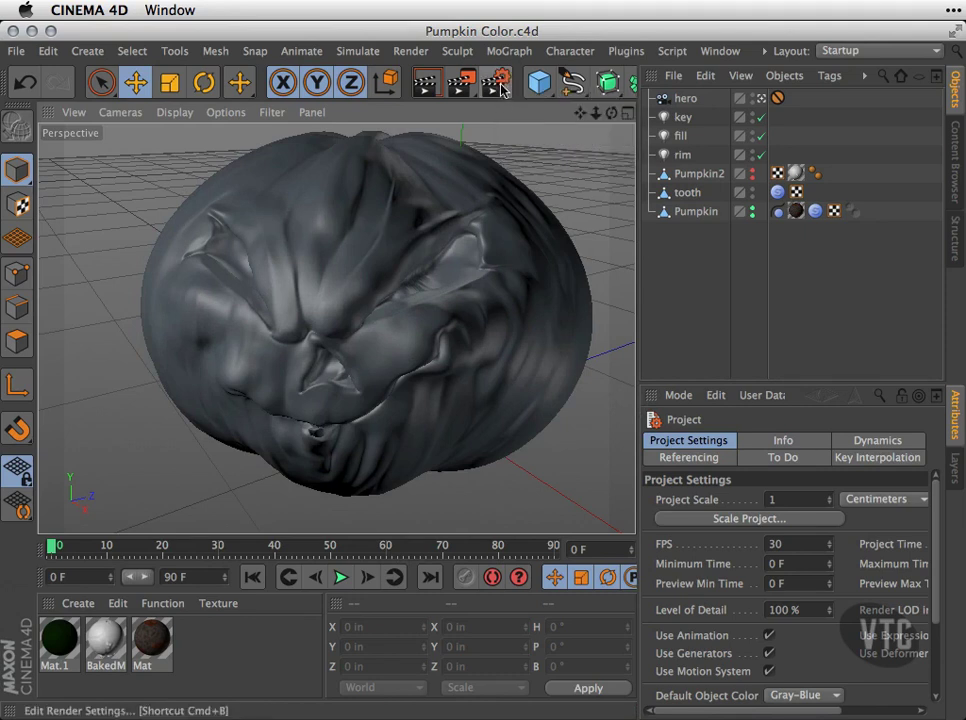
Open Render Settings and switch the output size units to Inches and back to Pixels.
{"action": "left_click", "coordinate": [497, 86]}
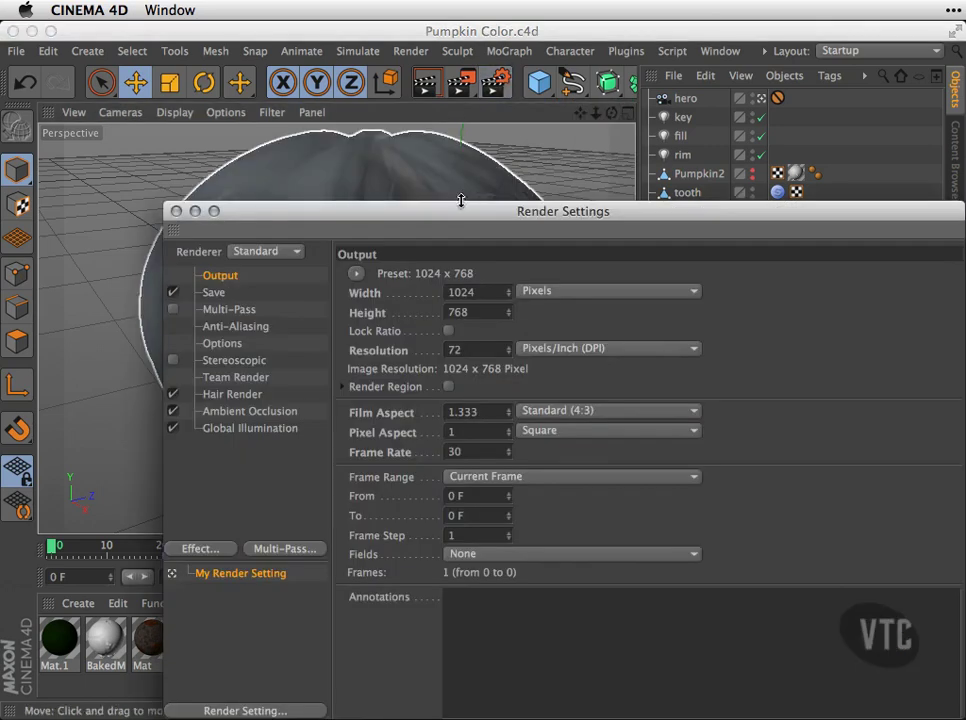
{"action": "left_click_drag", "start_coordinate": [460, 204], "coordinate": [436, 82]}
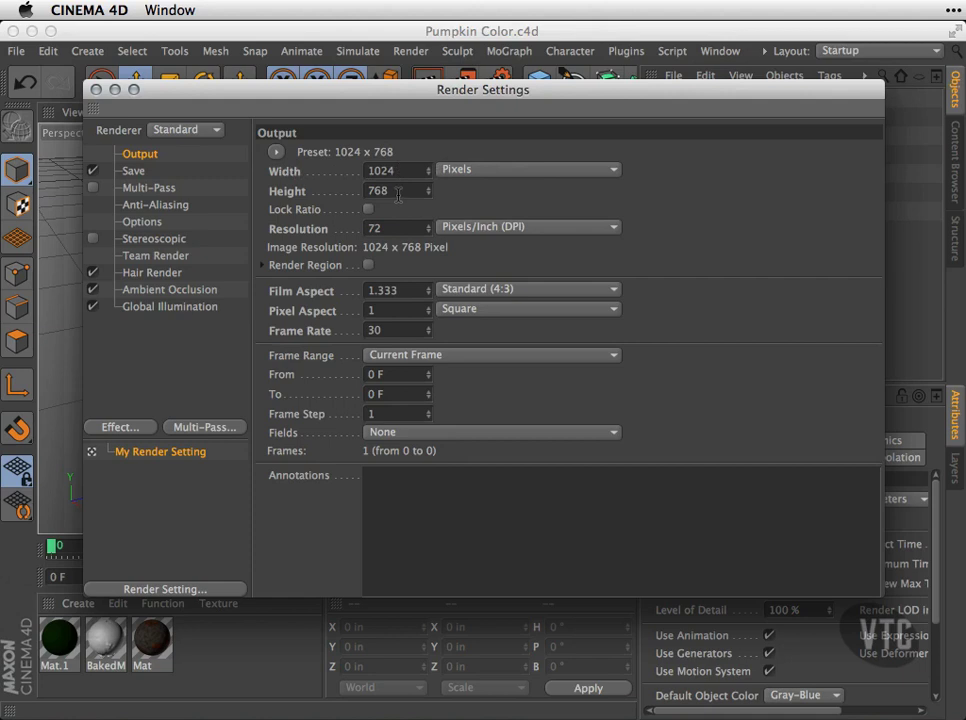
{"action": "left_click", "coordinate": [496, 172]}
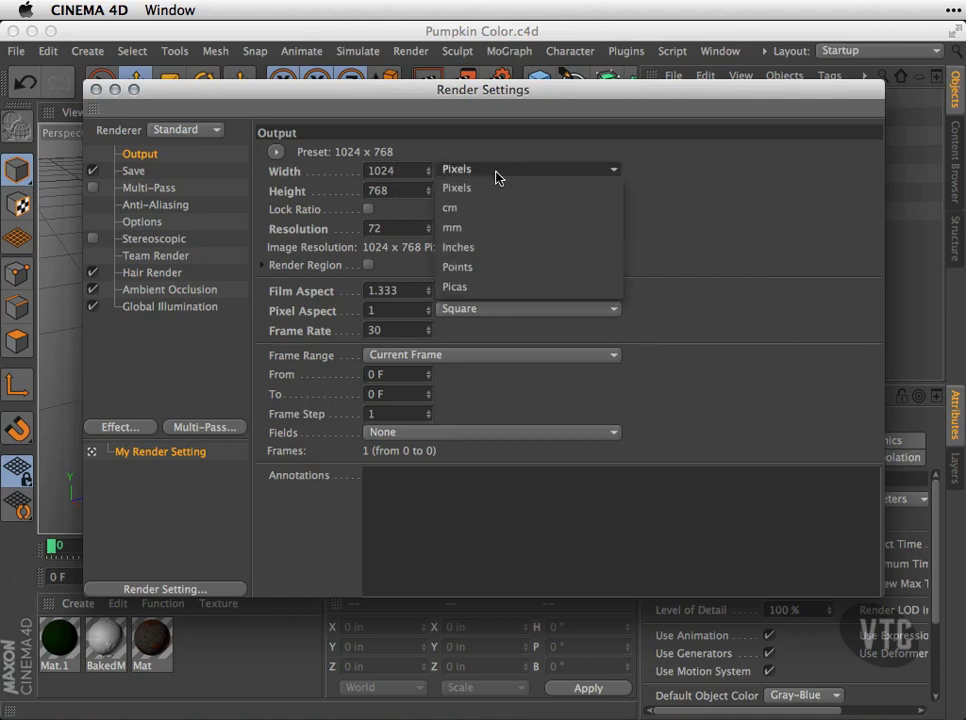
{"action": "left_click", "coordinate": [507, 248]}
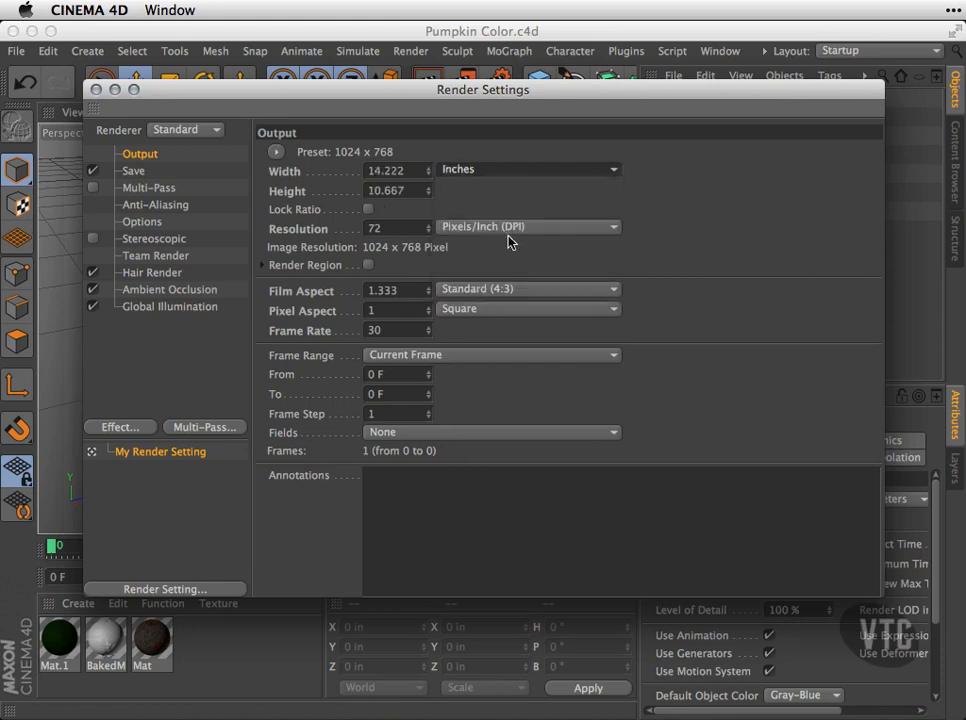
{"action": "left_click", "coordinate": [509, 172]}
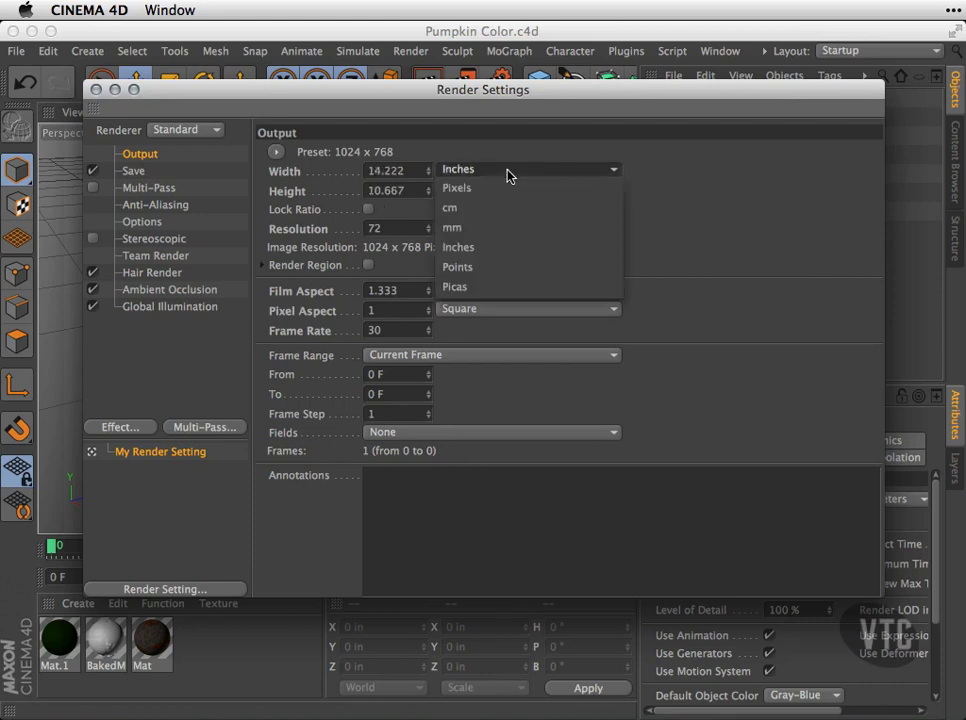
{"action": "left_click", "coordinate": [509, 188]}
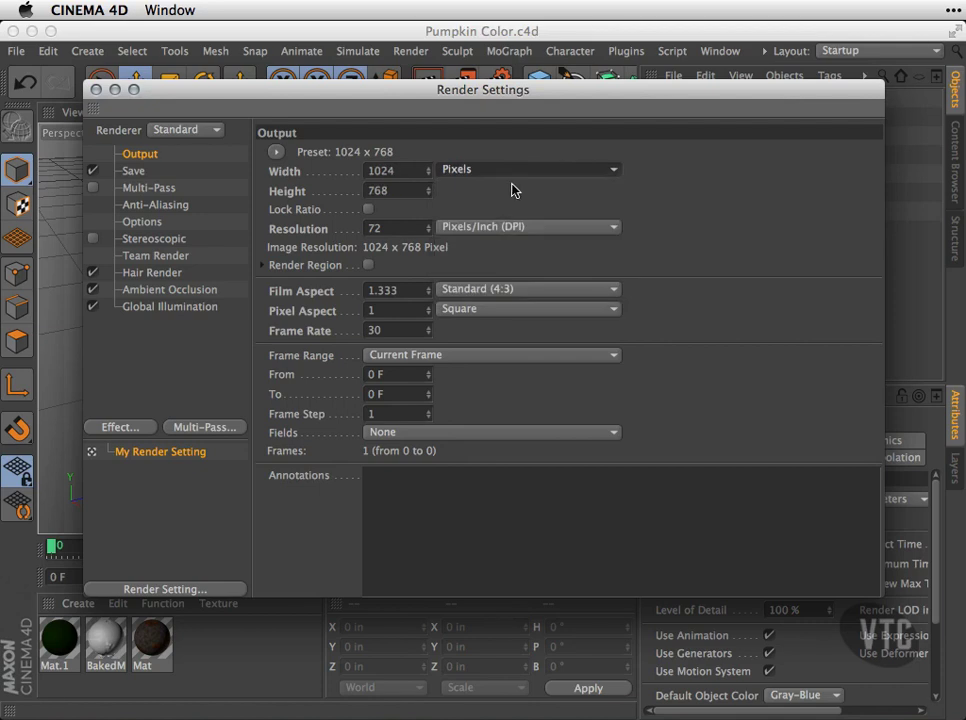
{"action": "left_click", "coordinate": [509, 176]}
{"action": "left_click", "coordinate": [517, 144]}
With Lock Ratio on, set the width to 1059 pixels, then unlock the ratio.
{"action": "left_click", "coordinate": [368, 210]}
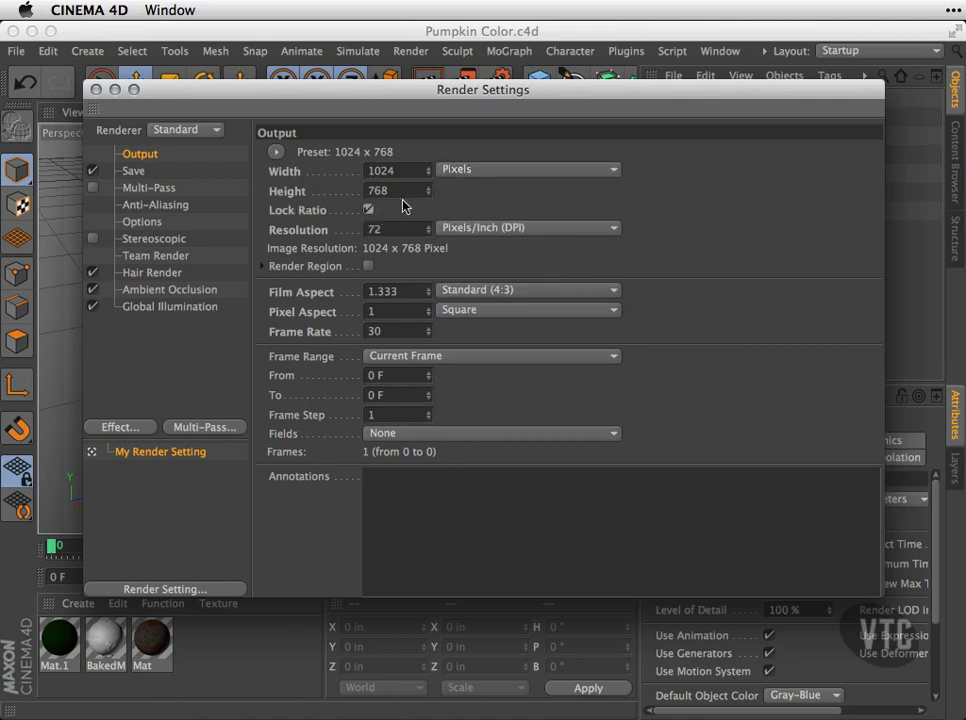
{"action": "left_click_drag", "start_coordinate": [427, 193], "coordinate": [406, 189]}
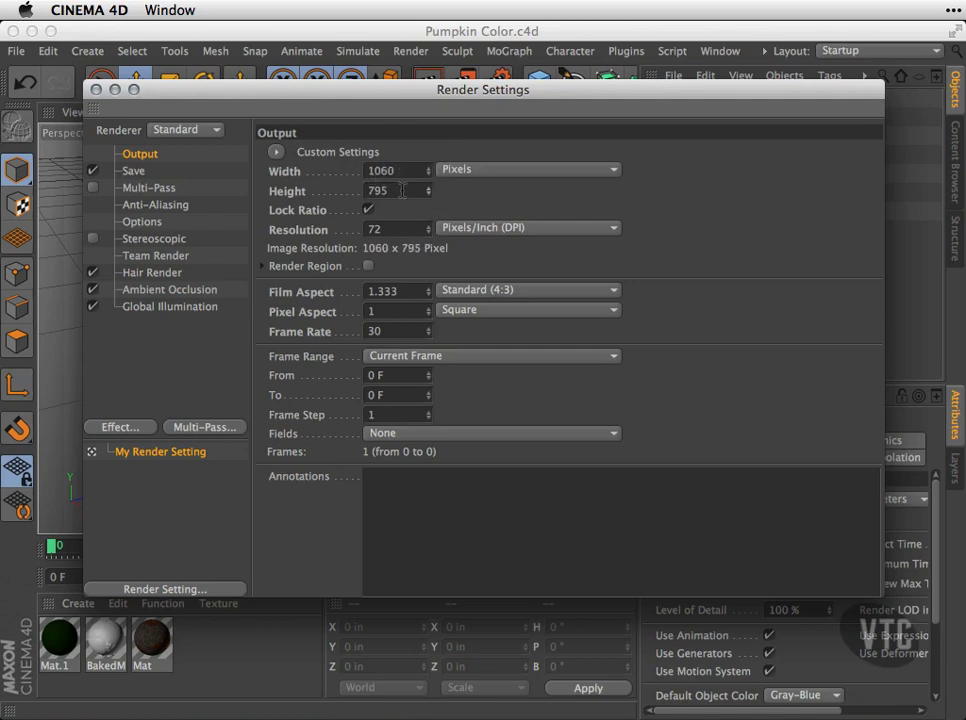
{"action": "key", "text": "shift+Tab"}
{"action": "type", "text": "1103"}
{"action": "key", "text": "Return"}
{"action": "left_click_drag", "start_coordinate": [429, 166], "coordinate": [330, 198]}
{"action": "left_click", "coordinate": [368, 209]}
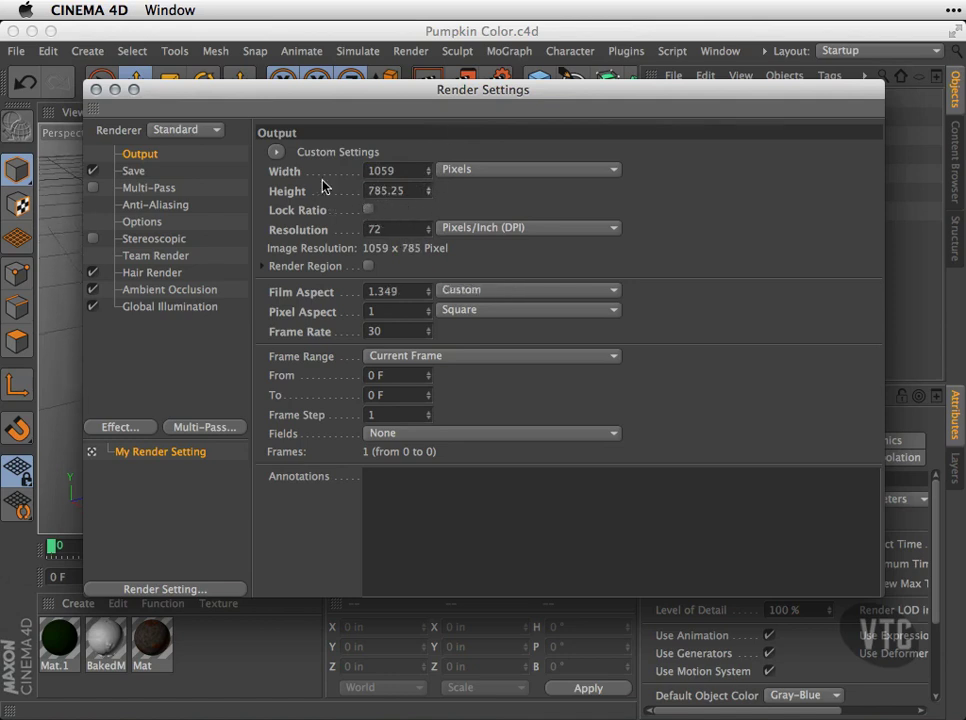
{"action": "left_click", "coordinate": [462, 229]}
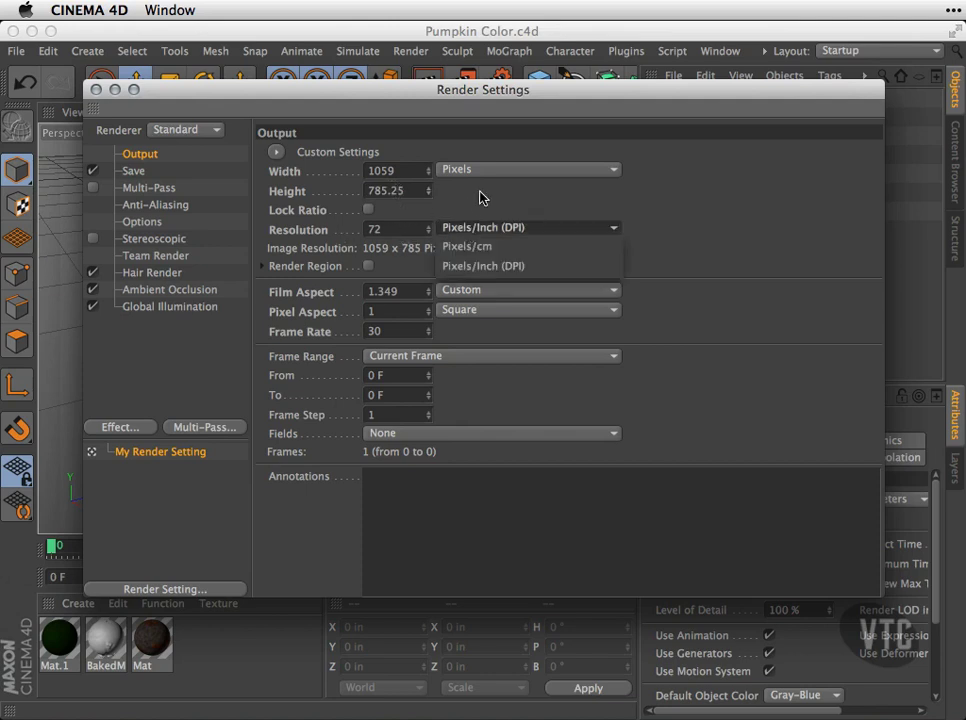
{"action": "left_click", "coordinate": [495, 192]}
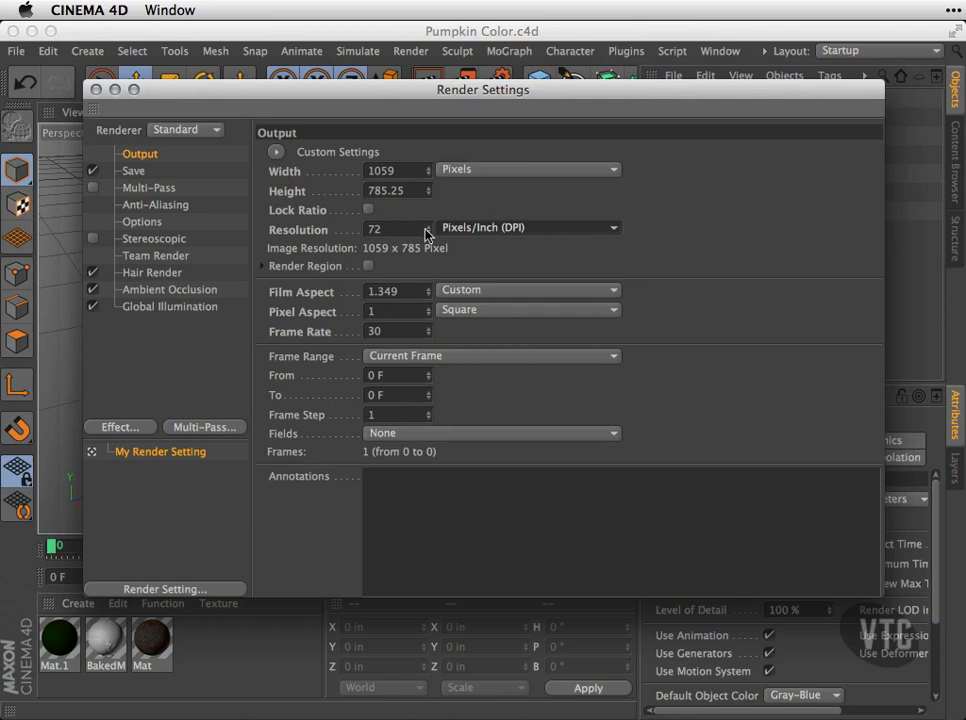
Try the Render Region option, then turn it back off.
{"action": "left_click", "coordinate": [262, 266]}
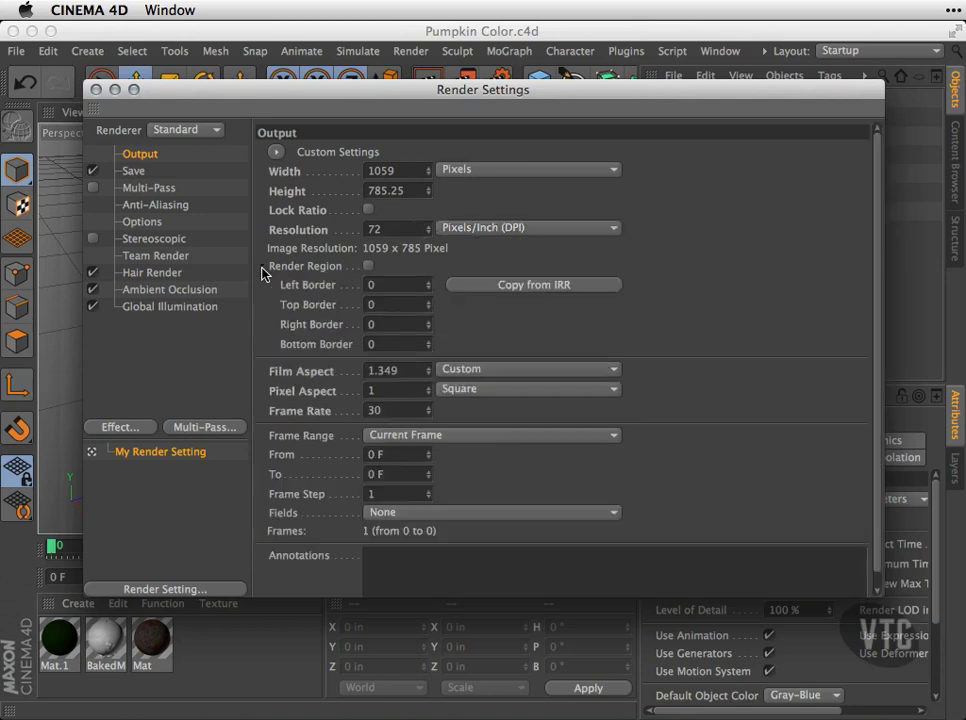
{"action": "left_click", "coordinate": [368, 266]}
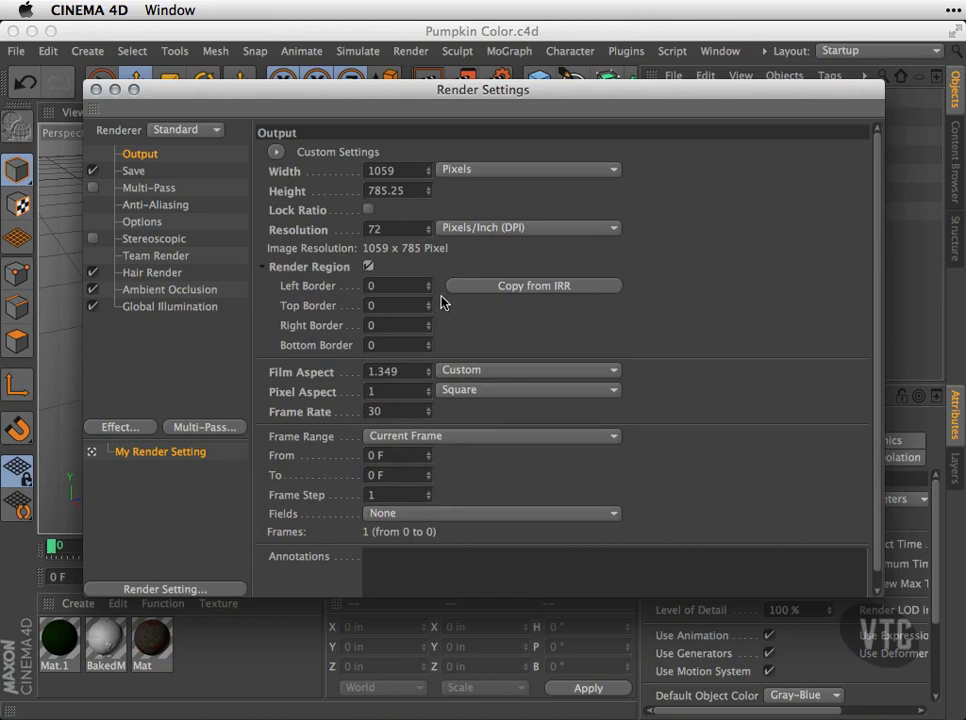
{"action": "mouse_move", "coordinate": [438, 295]}
{"action": "left_mouse_down"}
{"action": "mouse_move", "coordinate": [437, 257]}
{"action": "mouse_move", "coordinate": [437, 297]}
{"action": "left_mouse_up"}
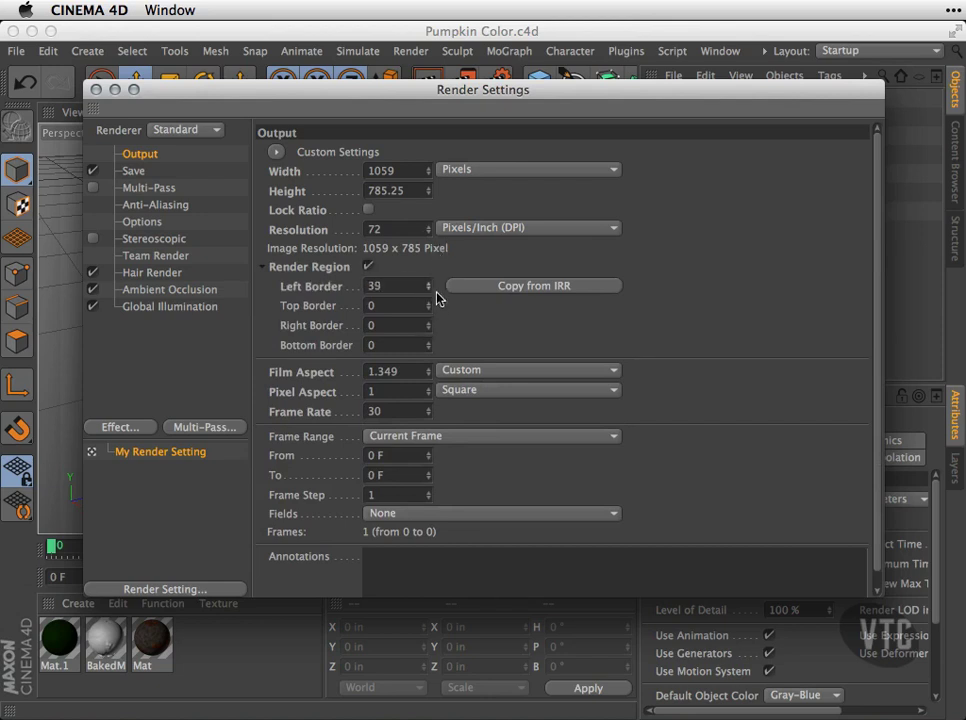
{"action": "left_click", "coordinate": [262, 267]}
{"action": "left_click", "coordinate": [368, 266]}
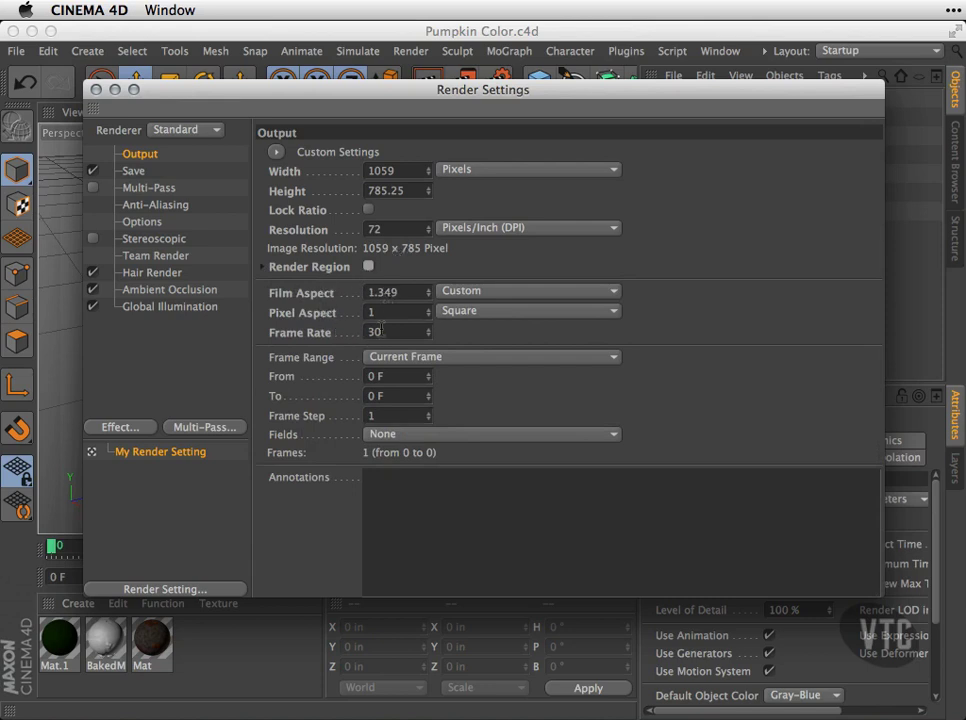
Set a Manual frame range running from 0 F to 8 F.
{"action": "double_click", "coordinate": [392, 332]}
{"action": "left_click_drag", "start_coordinate": [431, 402], "coordinate": [429, 438]}
{"action": "left_click", "coordinate": [417, 357]}
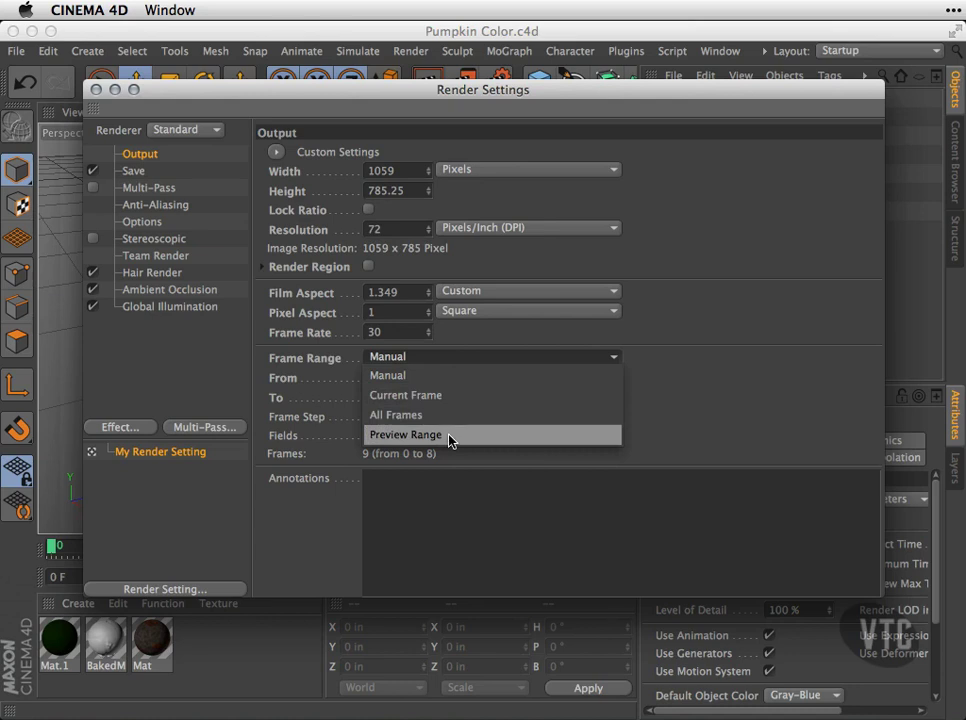
{"action": "left_click", "coordinate": [333, 404]}
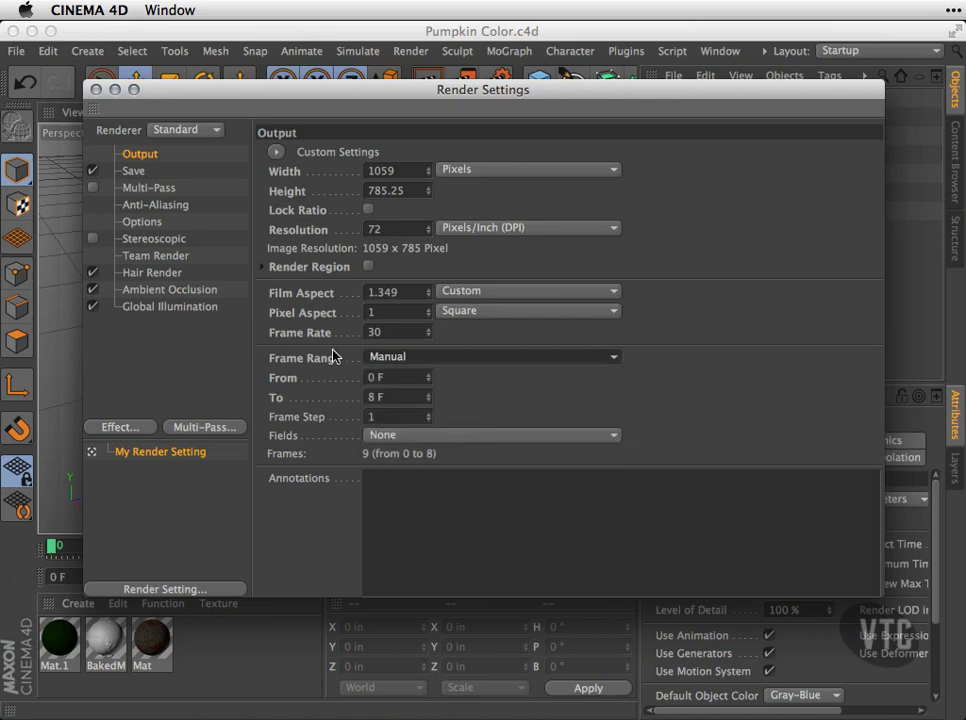
On the Save page, keep TIFF (PSD Layers) at 8 Bit/Channel and check the color profile choices.
{"action": "left_click", "coordinate": [135, 172]}
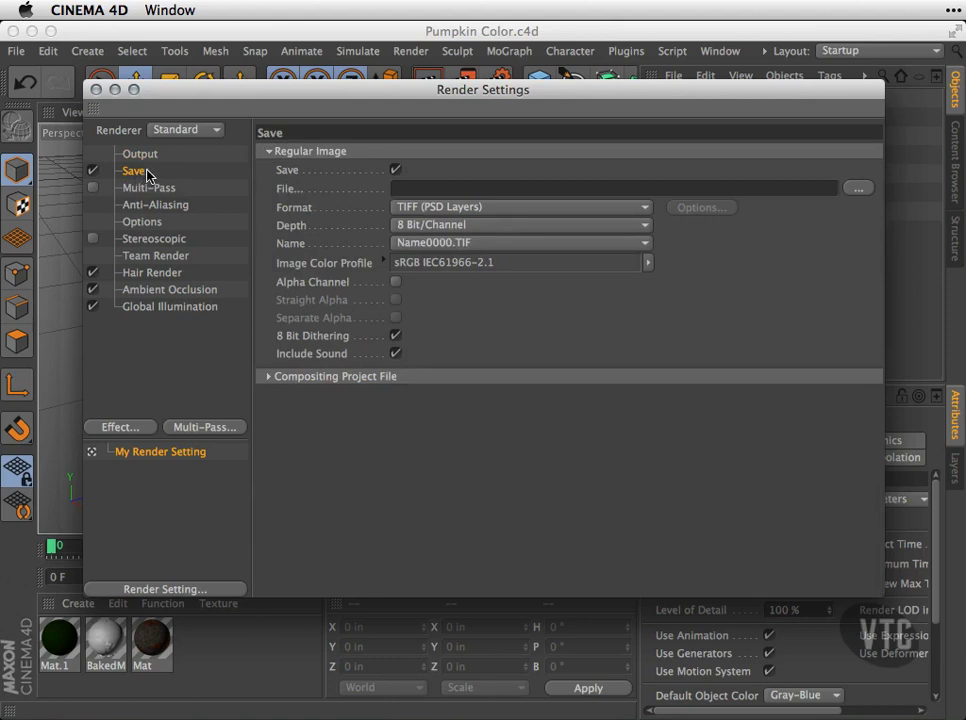
{"action": "left_click", "coordinate": [425, 187]}
{"action": "left_click", "coordinate": [499, 216]}
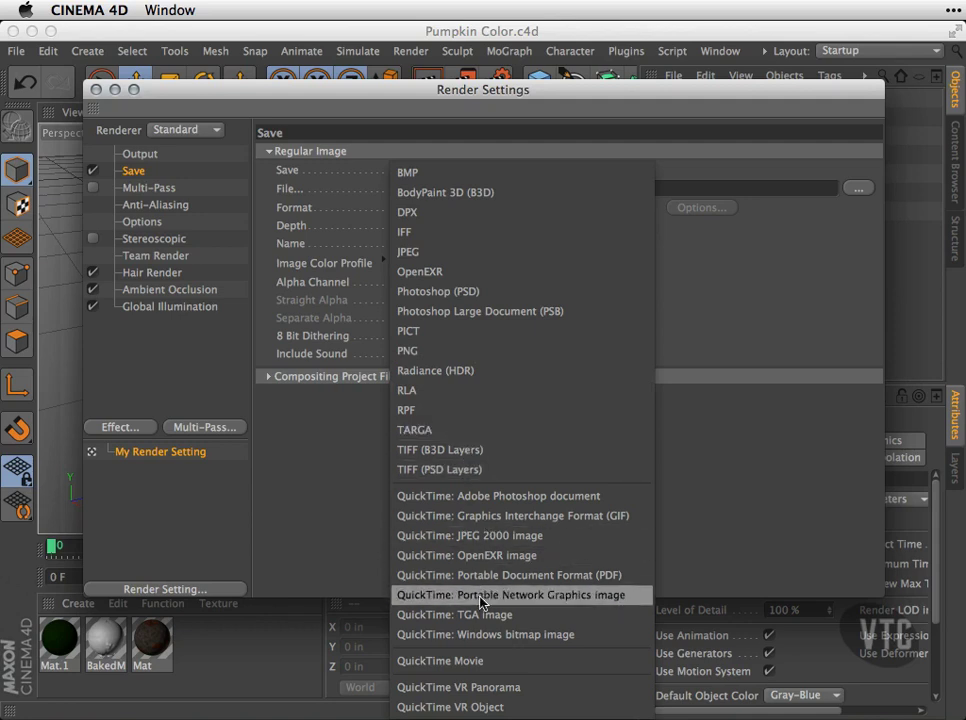
{"action": "left_click", "coordinate": [356, 453]}
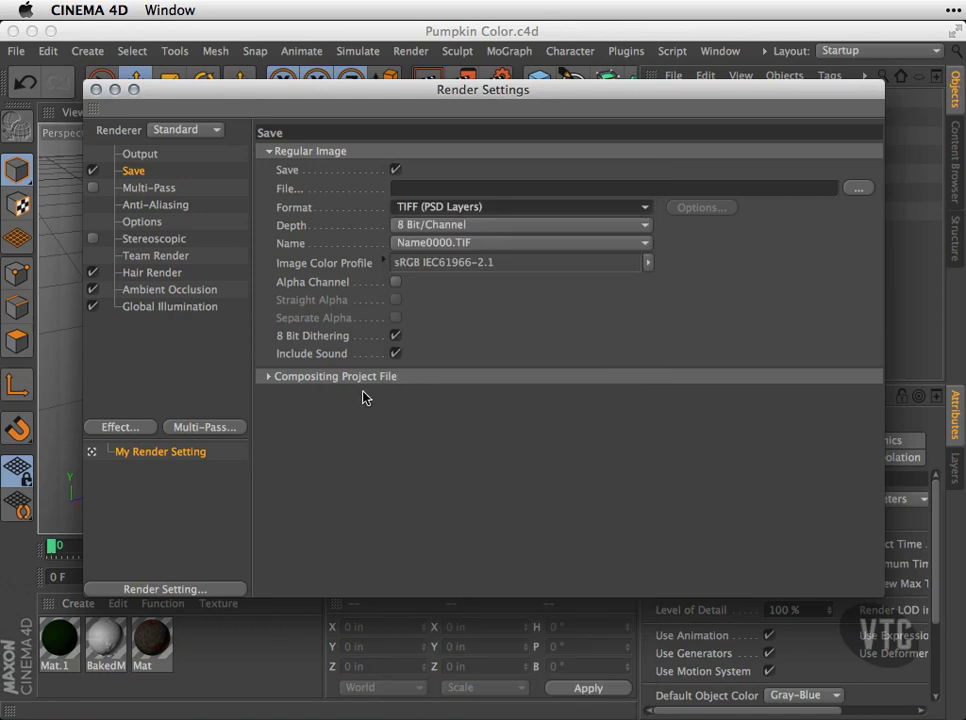
{"action": "left_click", "coordinate": [430, 226]}
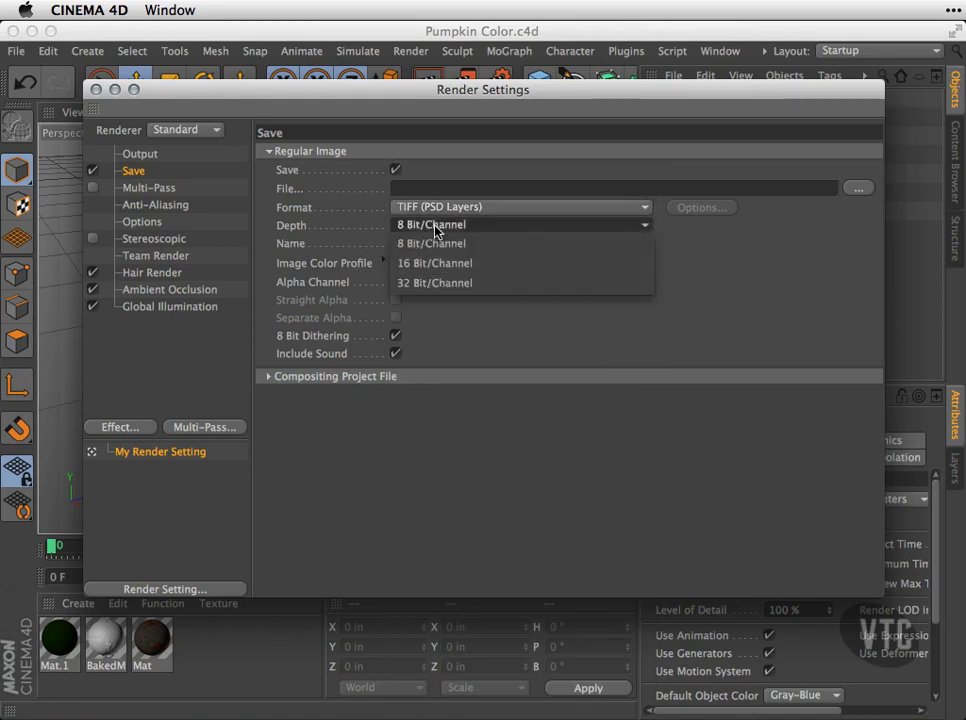
{"action": "left_click", "coordinate": [502, 319]}
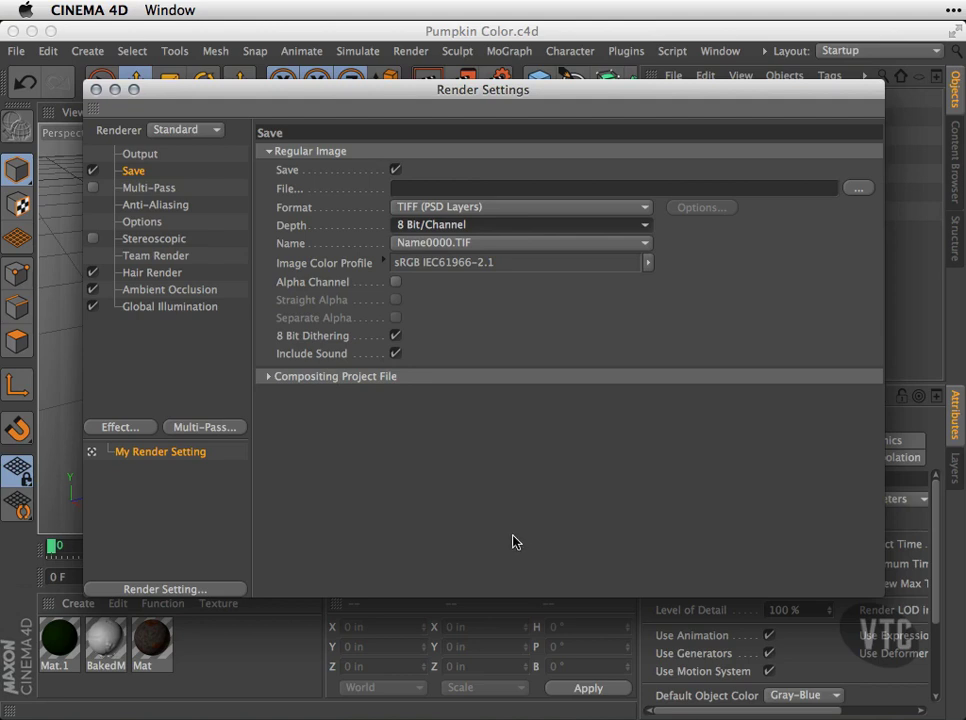
{"action": "left_click", "coordinate": [649, 264]}
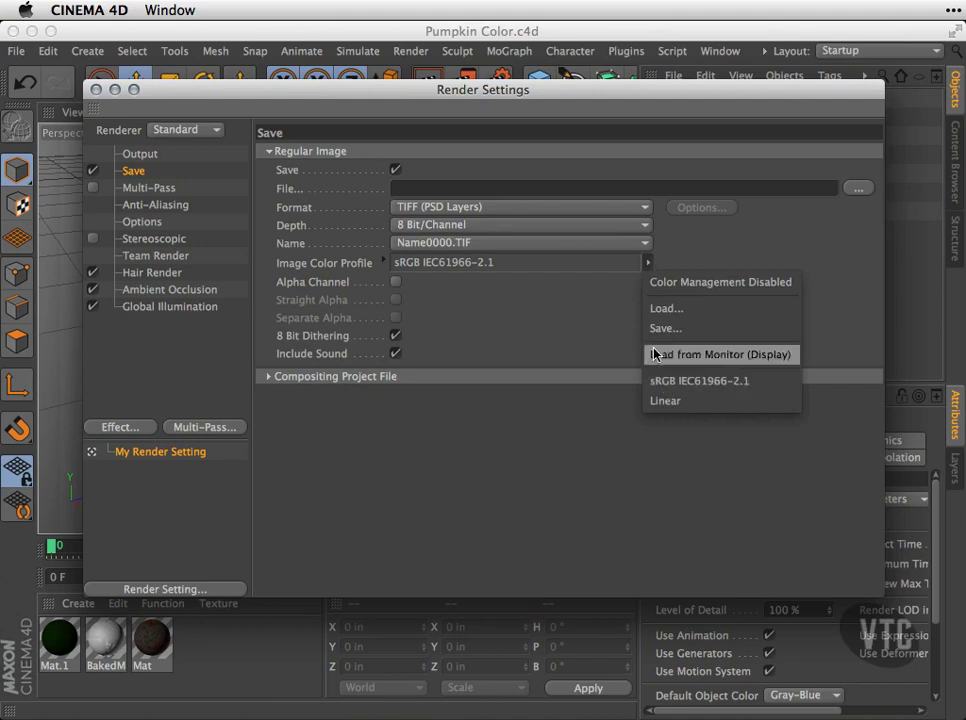
{"action": "left_click", "coordinate": [177, 209]}
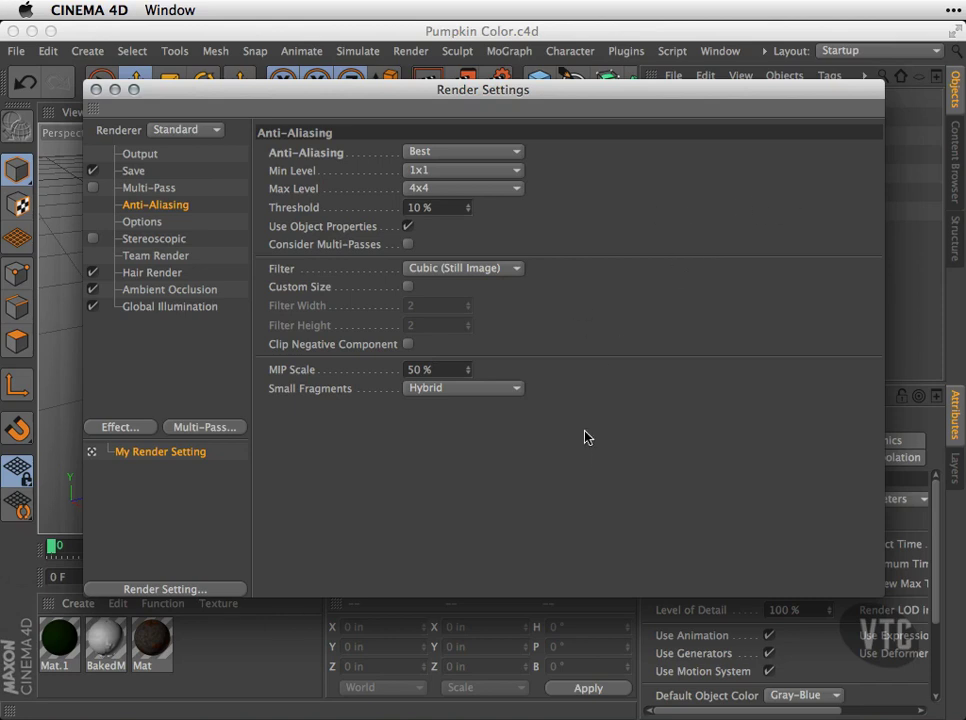
Keep anti-aliasing at Best, then look over the Options and Stereoscopic pages.
{"action": "left_click", "coordinate": [517, 153]}
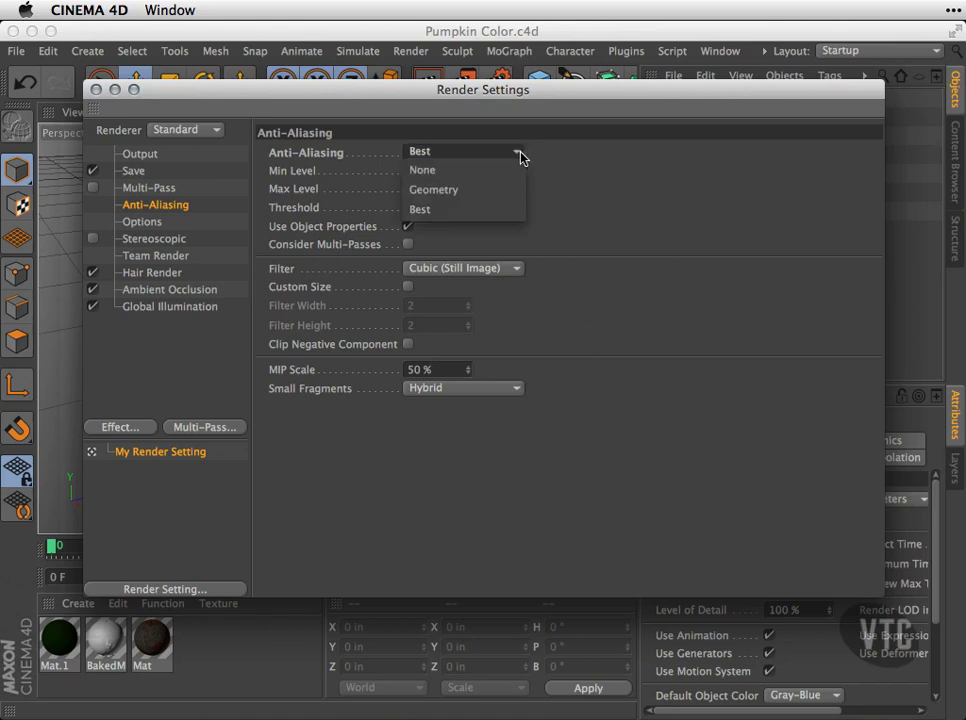
{"action": "left_click", "coordinate": [505, 211]}
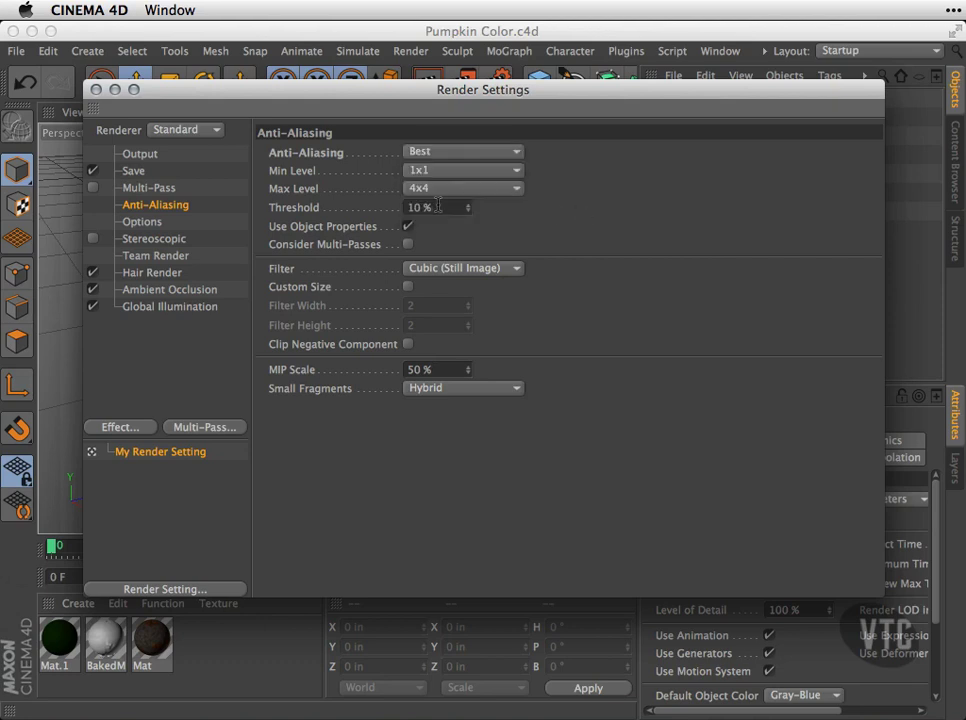
{"action": "left_click", "coordinate": [158, 222]}
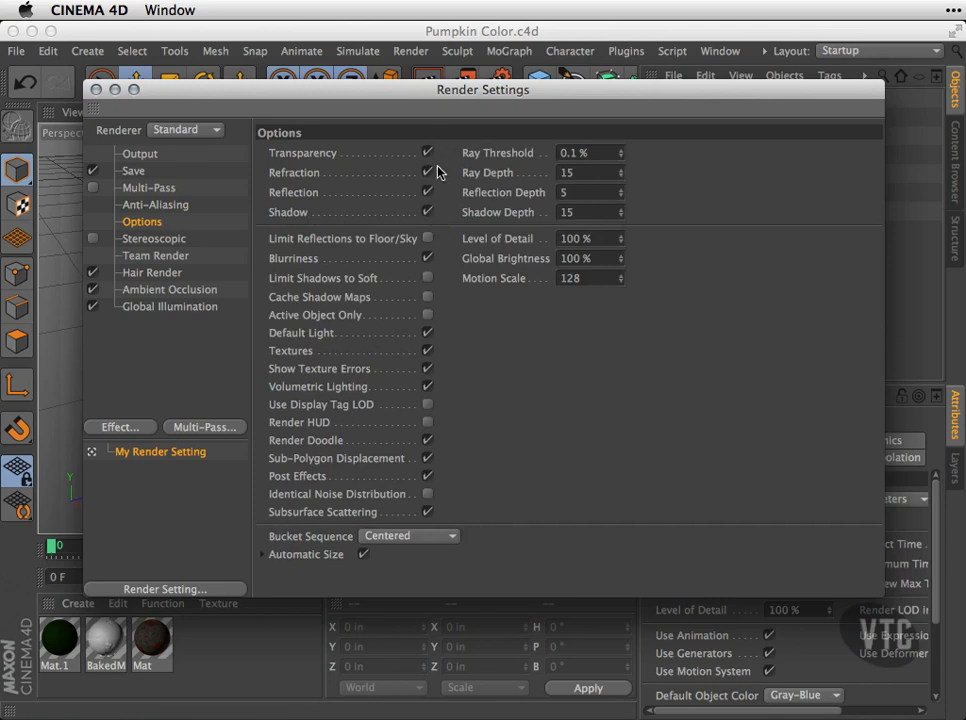
{"action": "left_click", "coordinate": [174, 242]}
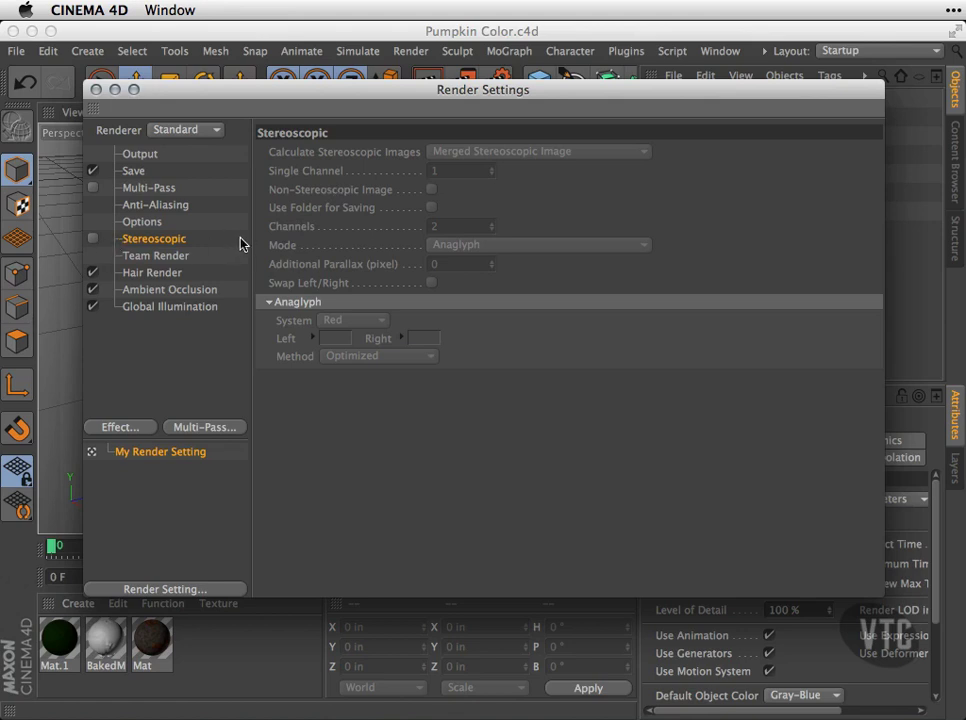
Uncheck Hair Render and compare the Ambient Occlusion and Global Illumination pages.
{"action": "left_click", "coordinate": [152, 273]}
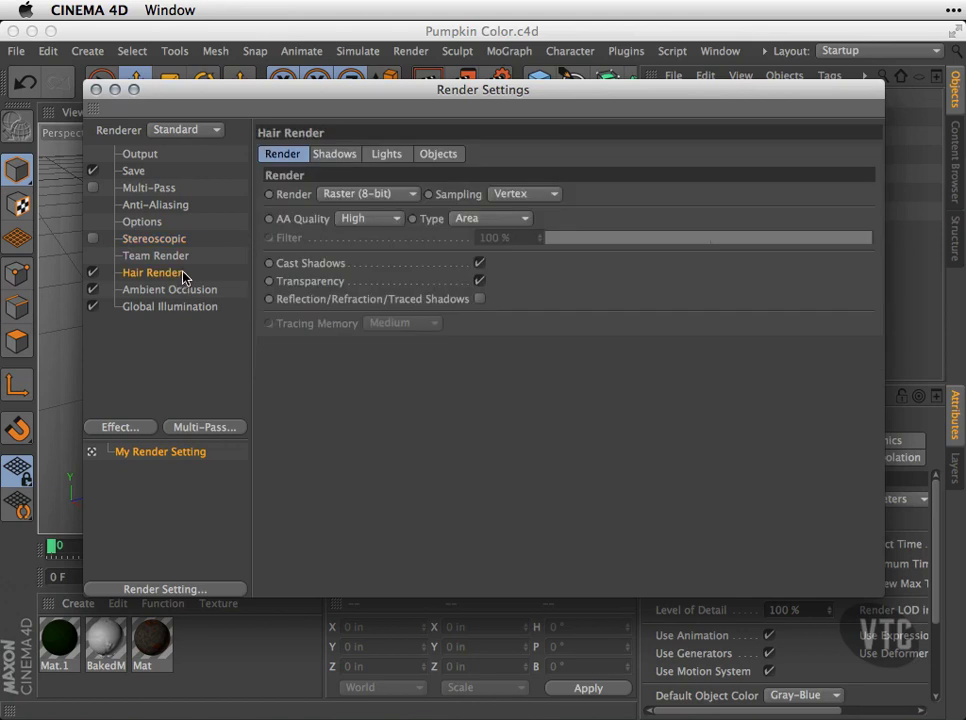
{"action": "left_click", "coordinate": [92, 273]}
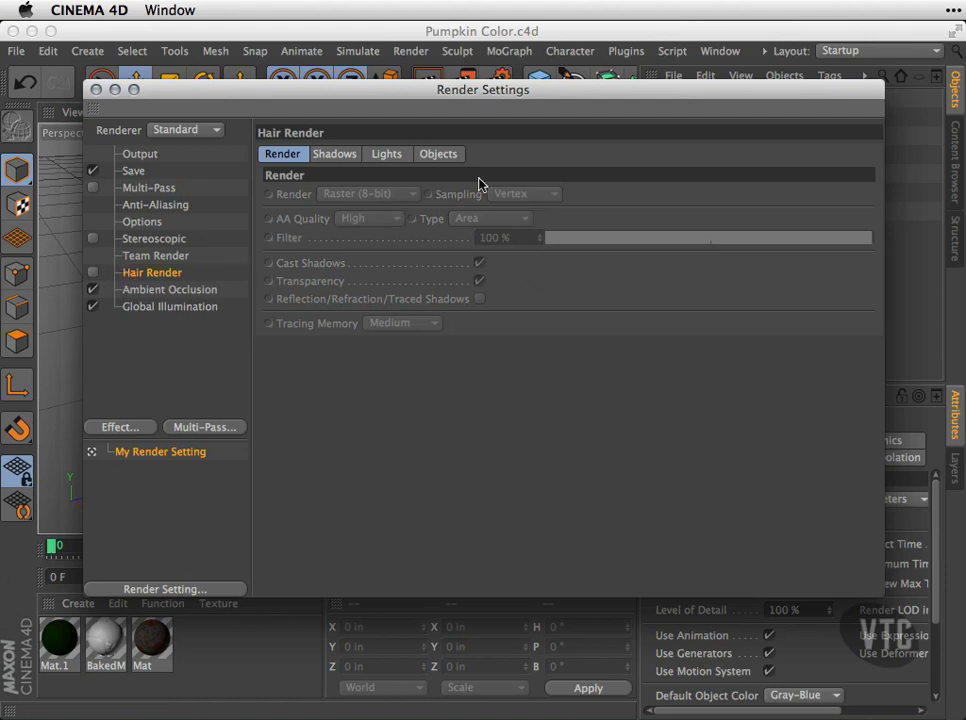
{"action": "left_click", "coordinate": [199, 291]}
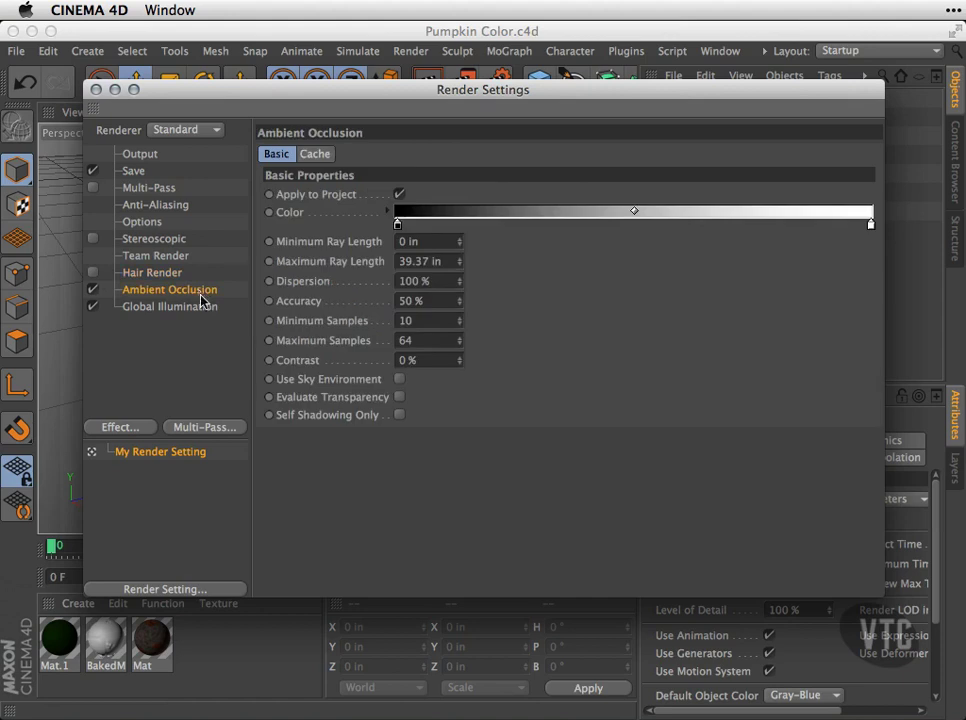
{"action": "left_click", "coordinate": [200, 308]}
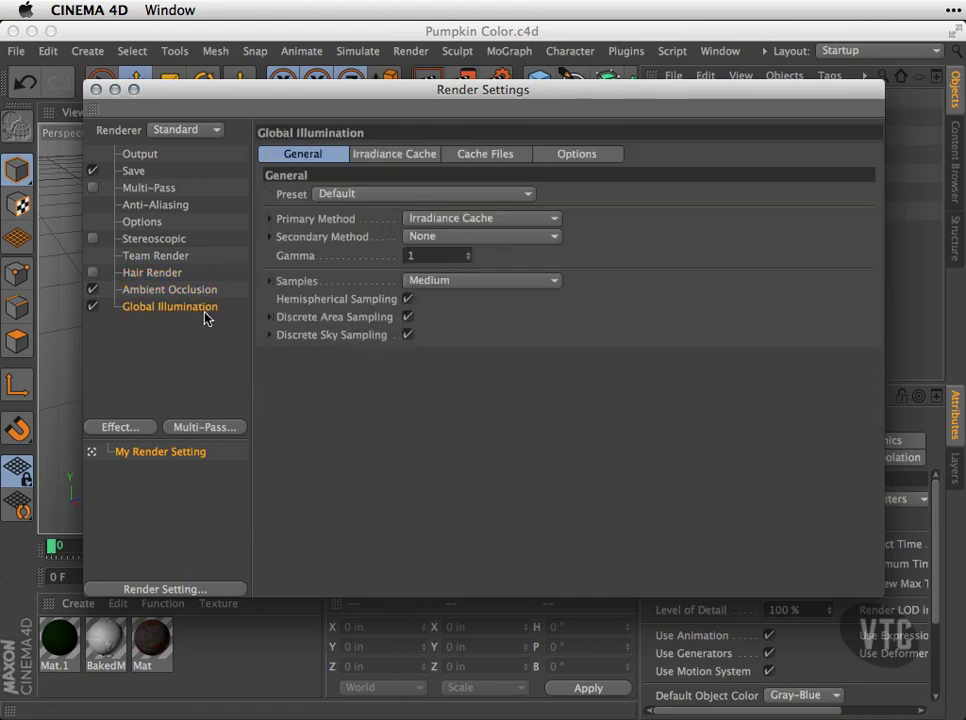
{"action": "left_click", "coordinate": [208, 291]}
{"action": "left_click", "coordinate": [210, 306]}
{"action": "left_click", "coordinate": [210, 291]}
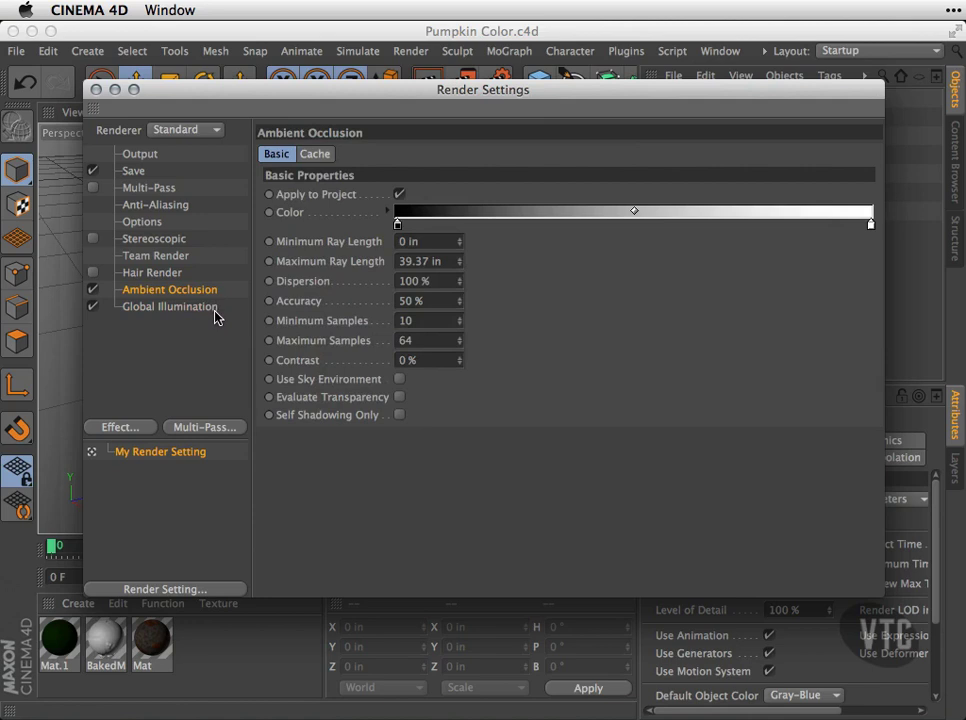
{"action": "left_click", "coordinate": [133, 430]}
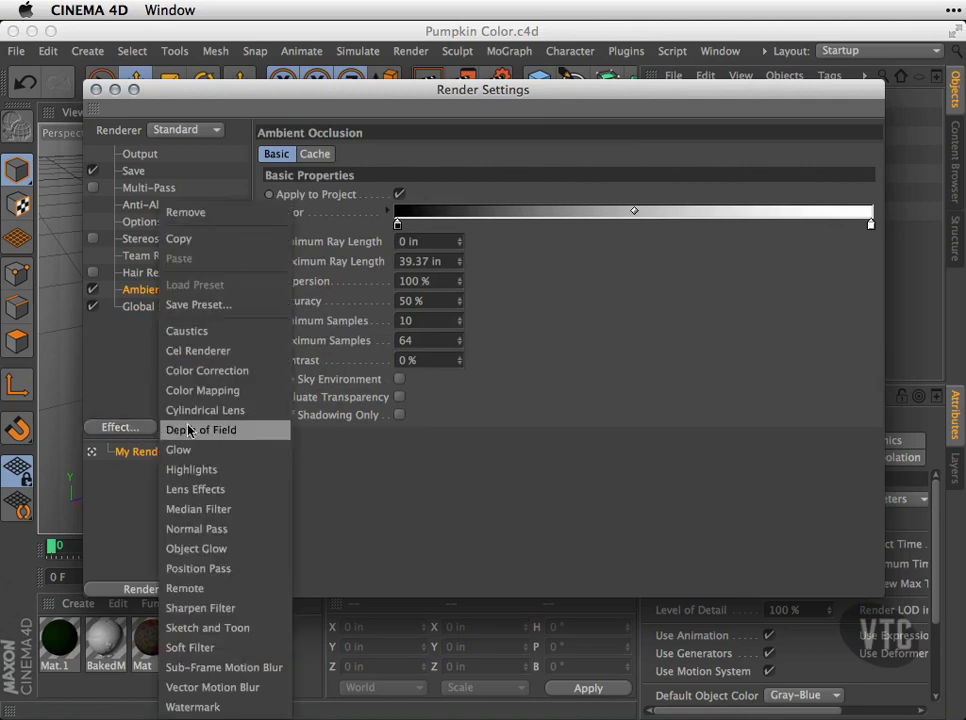